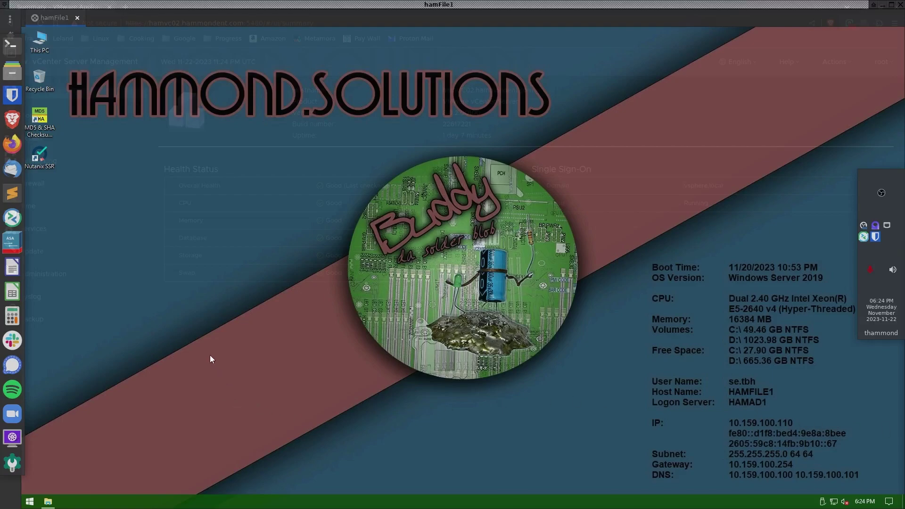
# Step: Bring up File Explorer on the hamFile1 desktop showing the D: drive with vc-backups
pyautogui.click(47, 501)
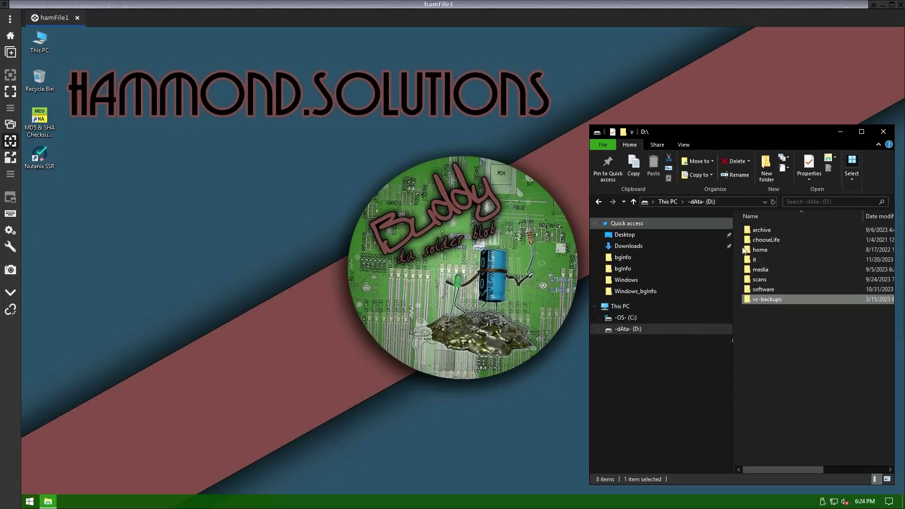
# Step: Review the vc-backups share permissions under Advanced Sharing, leaving them unchanged
pyautogui.rightClick(768, 301)
pyautogui.click(754, 291)
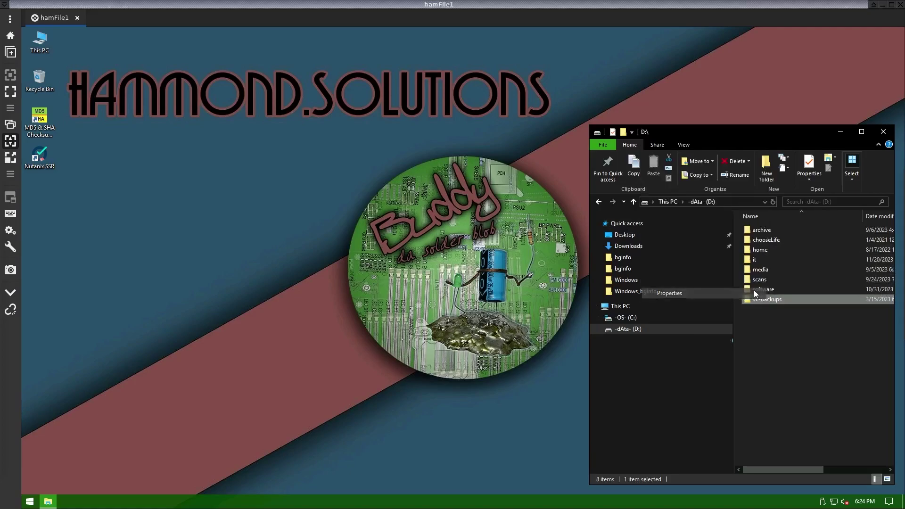
pyautogui.click(804, 286)
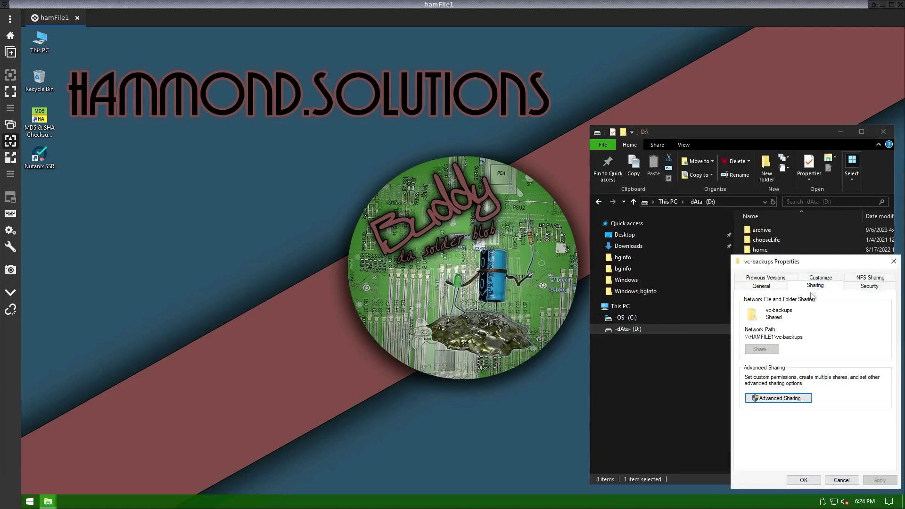
pyautogui.click(783, 401)
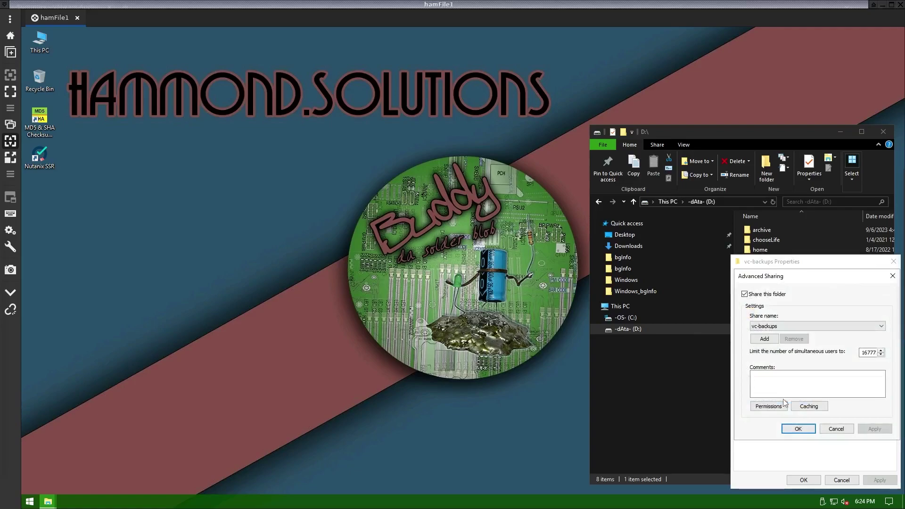
pyautogui.click(769, 408)
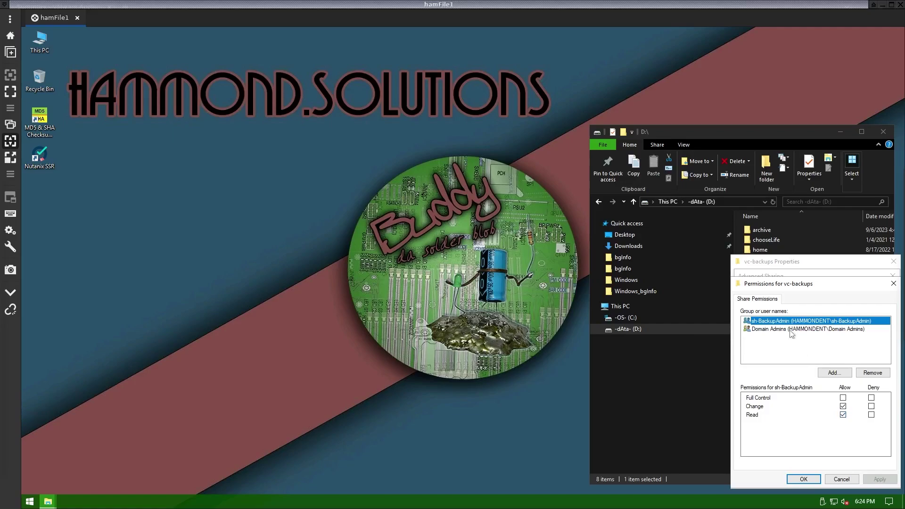
pyautogui.click(841, 480)
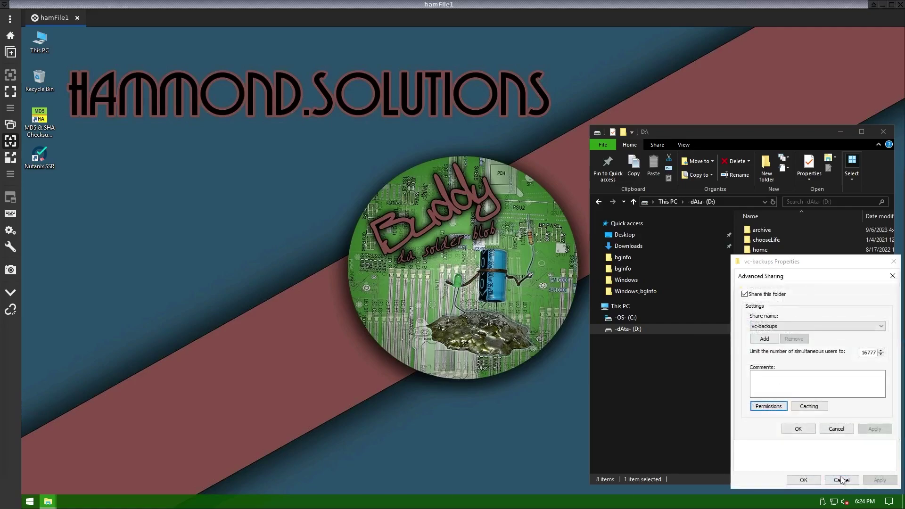
pyautogui.click(837, 429)
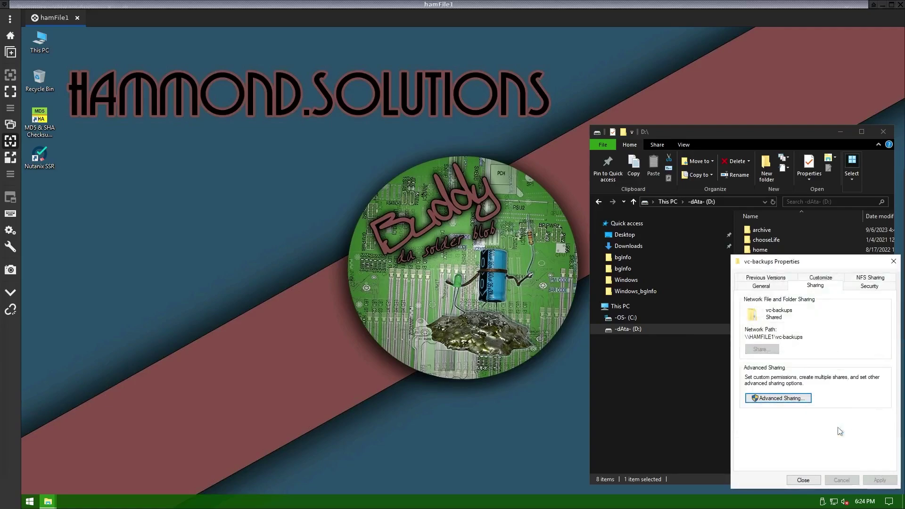
# Step: Check the sh-BackupAdmin group's security permissions on vc-backups, then close the folder properties
pyautogui.click(871, 286)
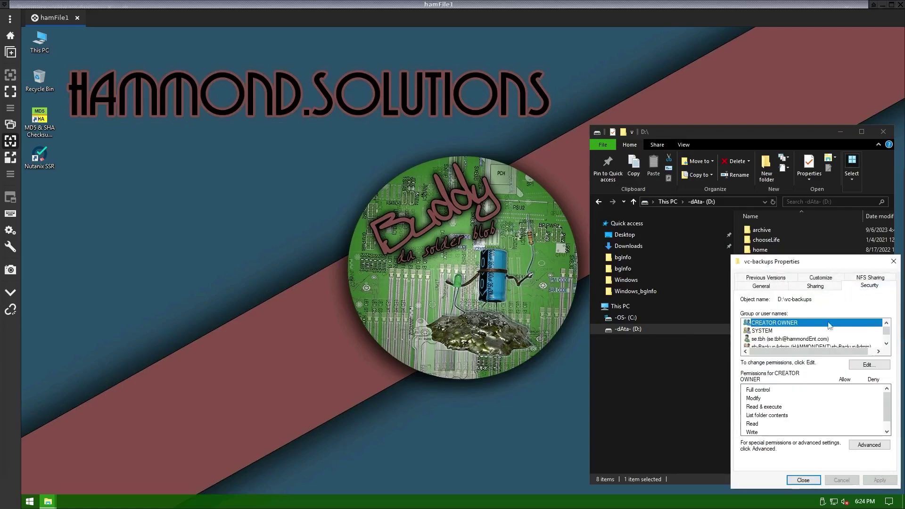
pyautogui.click(887, 344)
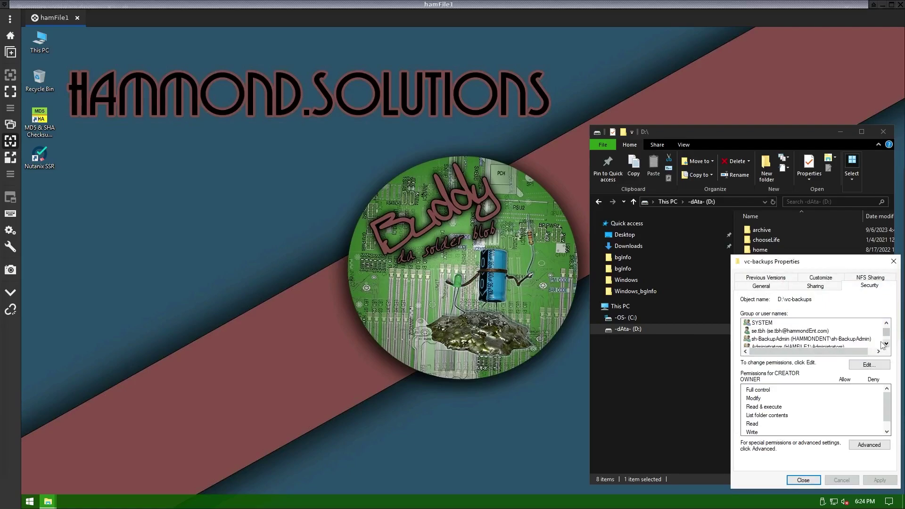
pyautogui.click(852, 340)
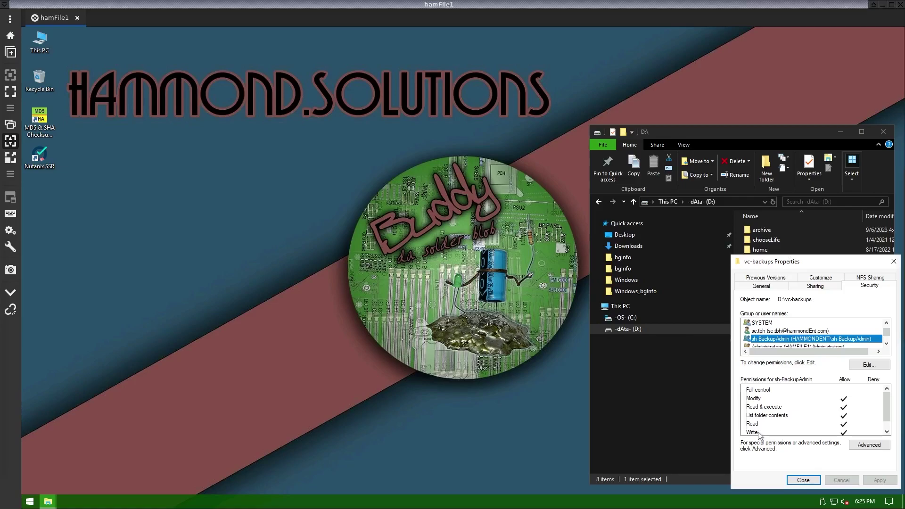
pyautogui.click(804, 480)
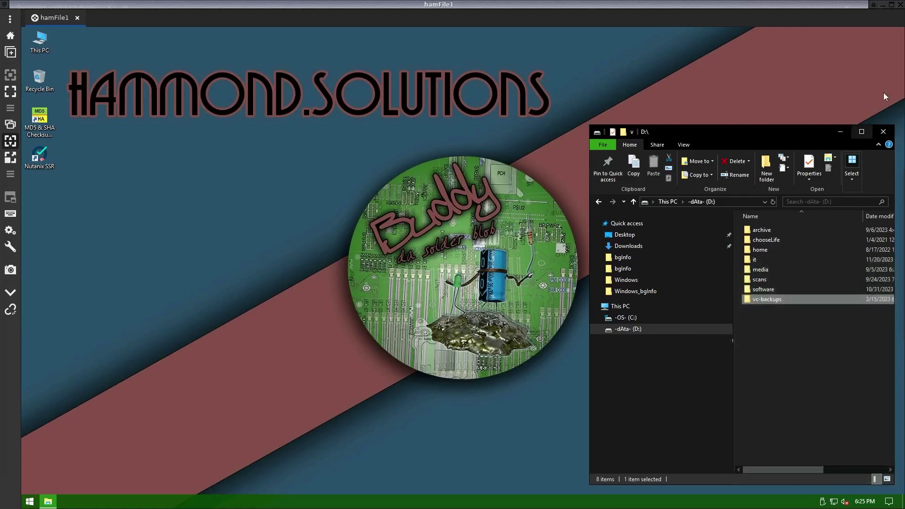
pyautogui.click(883, 4)
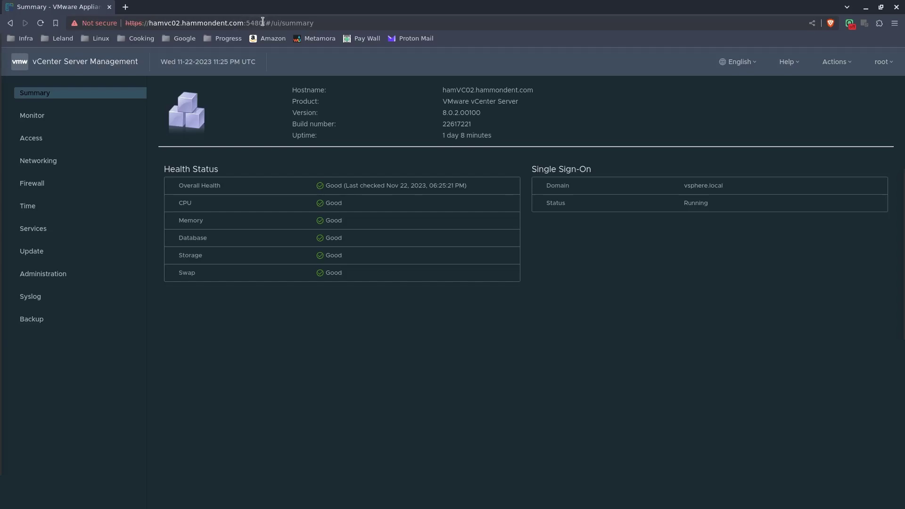
# Step: Go to the Backup page and open Create Backup Schedule (daily 11:59 PM default)
pyautogui.moveTo(263, 23); pyautogui.dragTo(126, 22)
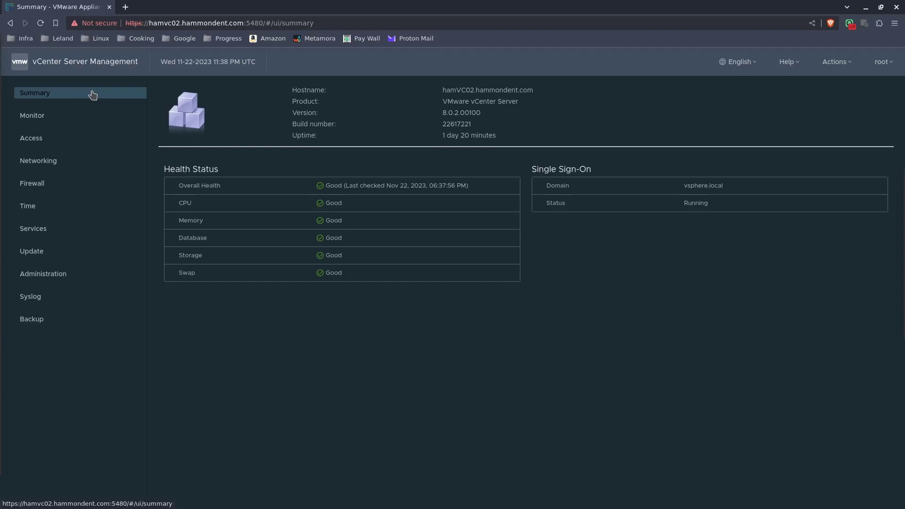
pyautogui.click(65, 323)
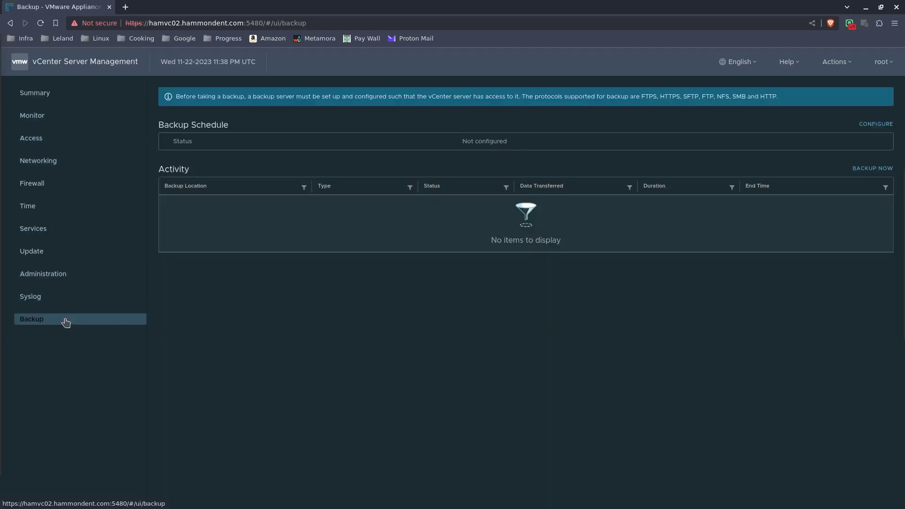
pyautogui.click(864, 125)
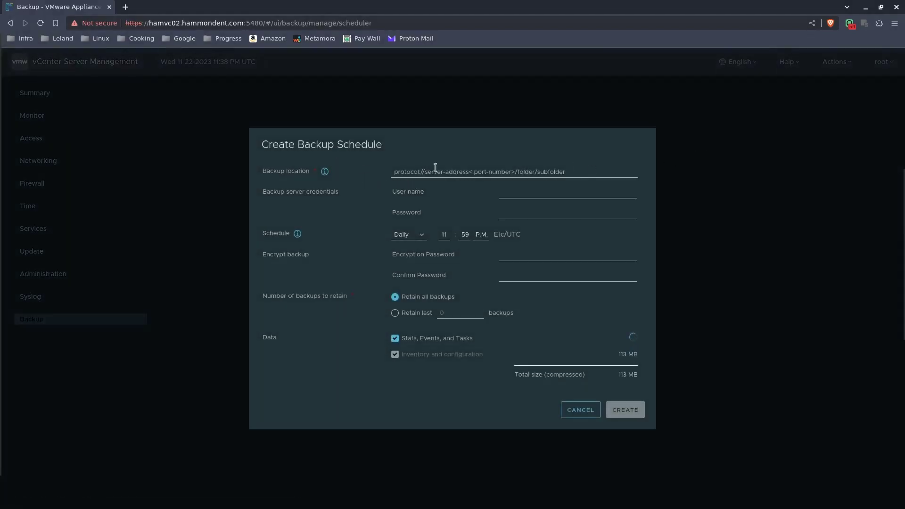
# Step: Set the backup location to smb://hamFile1.hammondent.com/vc-backups and enter the backup account credentials
pyautogui.click(538, 171)
pyautogui.click(546, 198)
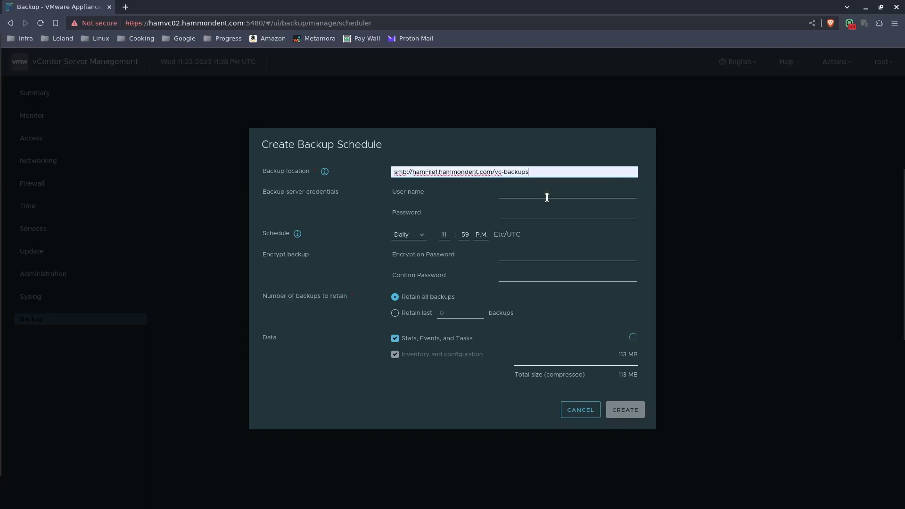
pyautogui.click(547, 197)
pyautogui.click(561, 210)
pyautogui.click(562, 213)
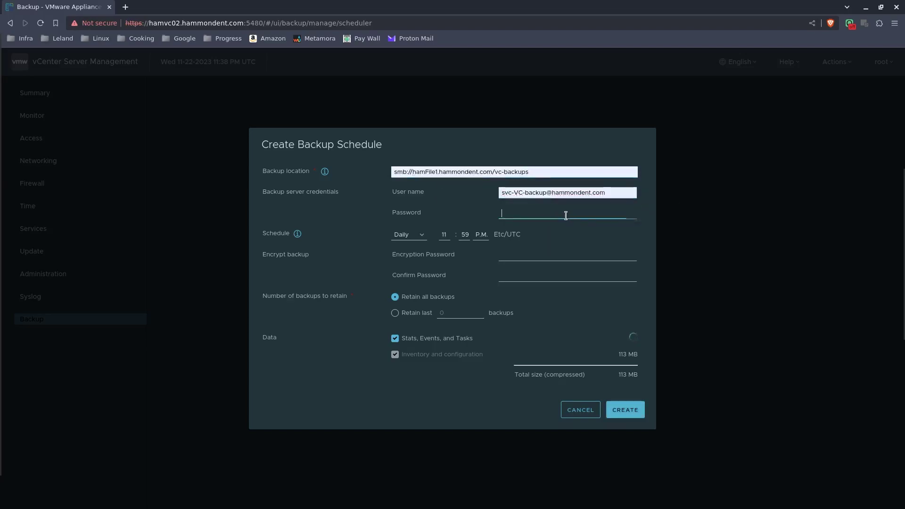
pyautogui.press('super')
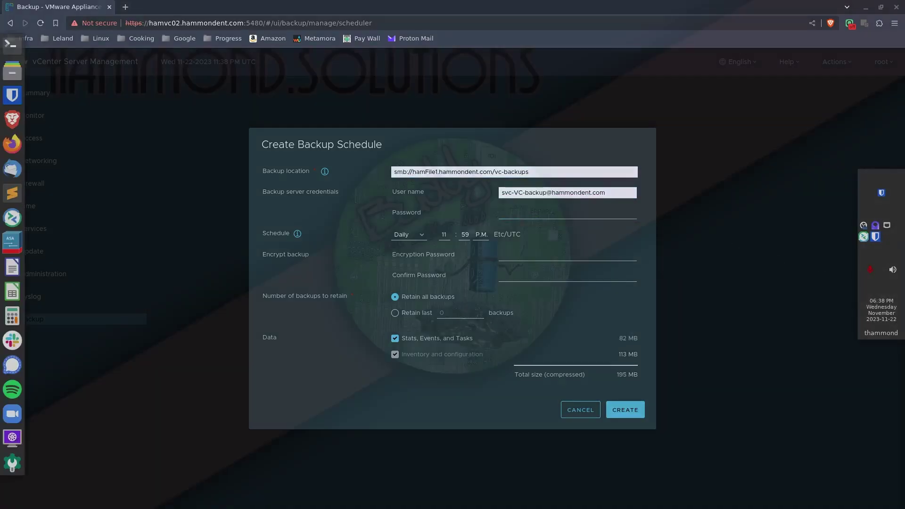
pyautogui.click(554, 211)
pyautogui.hotkey('ctrl', 'v')
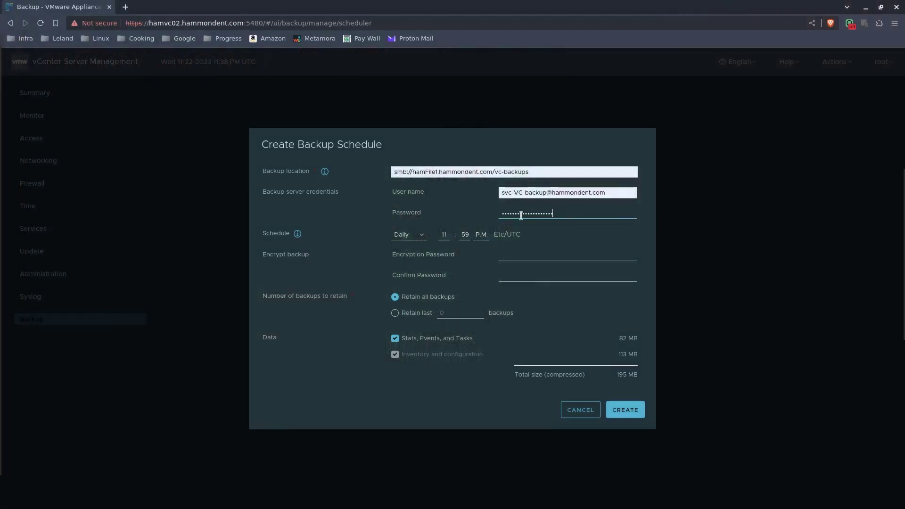
# Step: Schedule the backup to run daily at 04:00 A.M
pyautogui.click(406, 236)
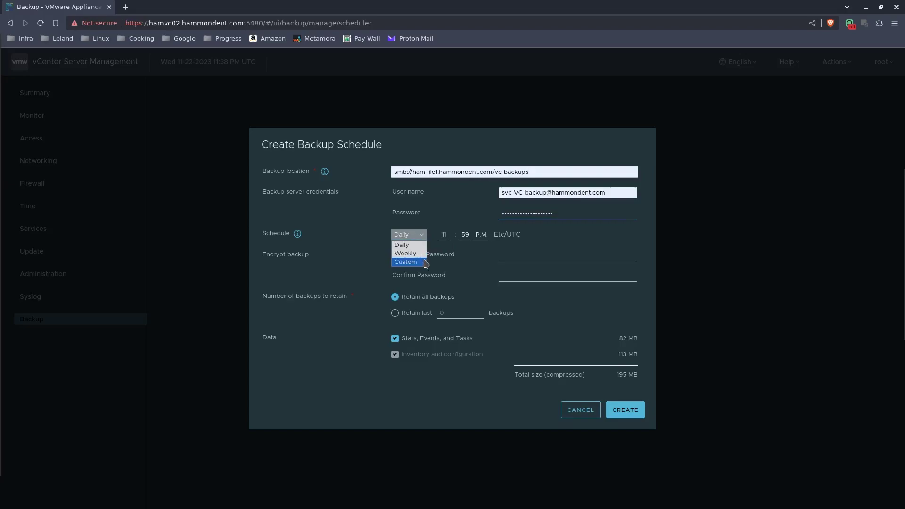
pyautogui.click(445, 235)
pyautogui.click(445, 235)
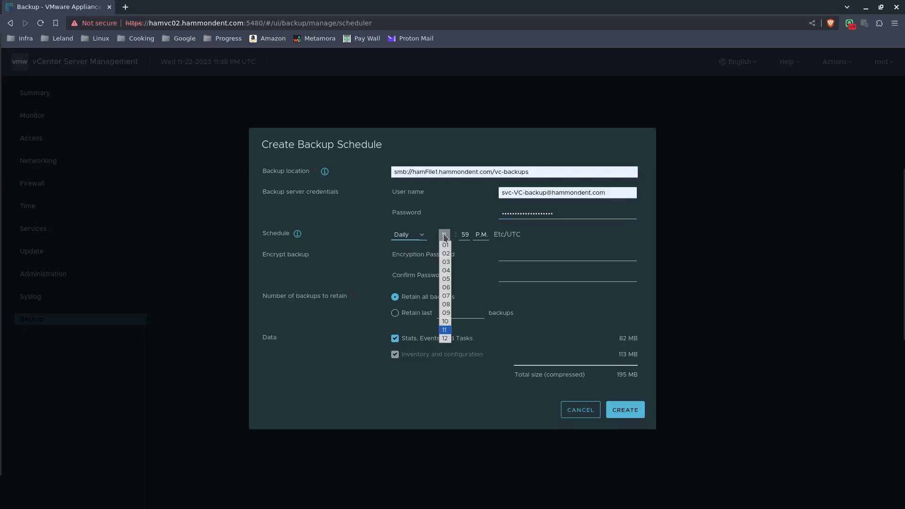
pyautogui.click(447, 270)
pyautogui.click(464, 234)
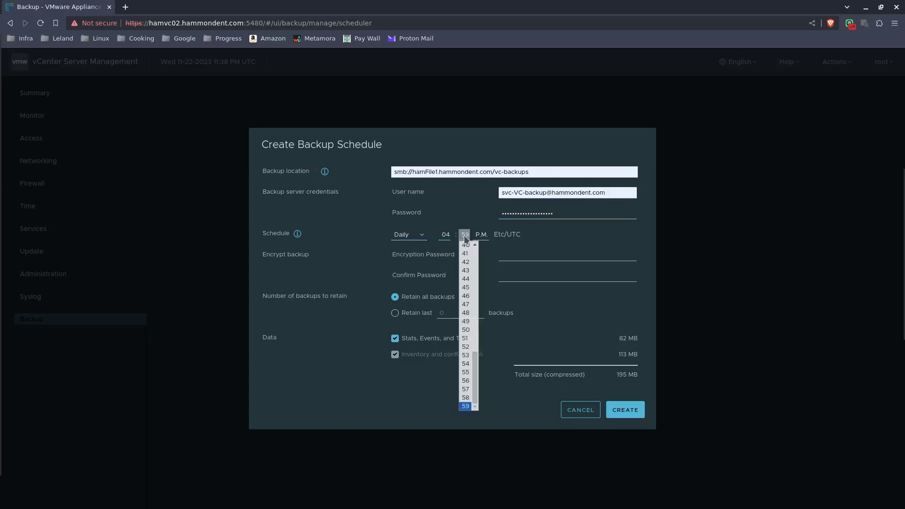
pyautogui.scroll(10, 472, 258)
pyautogui.click(466, 245)
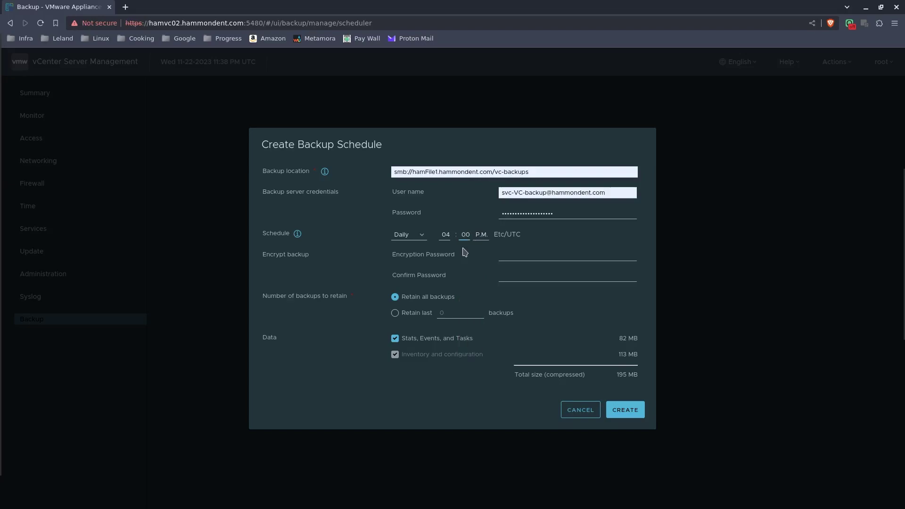
pyautogui.click(484, 236)
pyautogui.click(484, 245)
# Step: Enter the encryption password for the backup schedule
pyautogui.click(508, 251)
pyautogui.press('super')
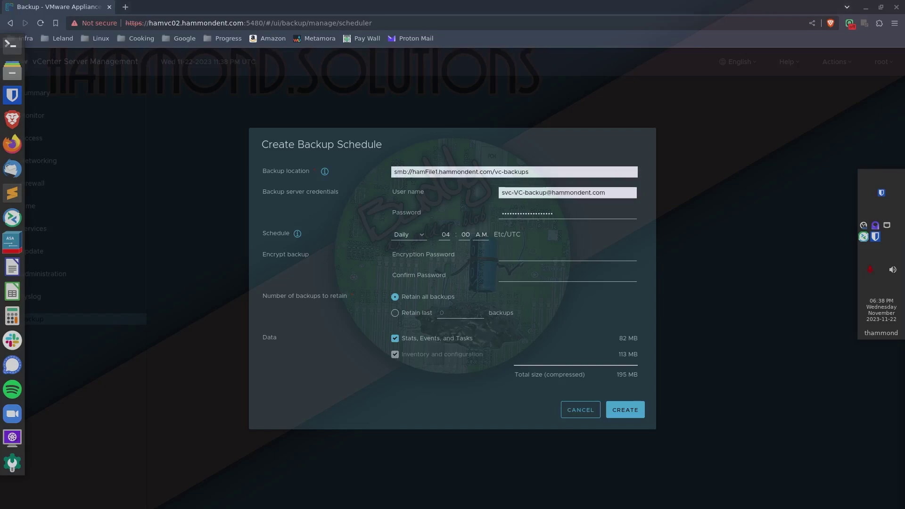
pyautogui.click(577, 259)
# Step: Confirm the encryption password, retain only the last 7 backups, and create the schedule
pyautogui.hotkey('ctrl', 'v')
pyautogui.click(575, 276)
pyautogui.hotkey('ctrl', 'v')
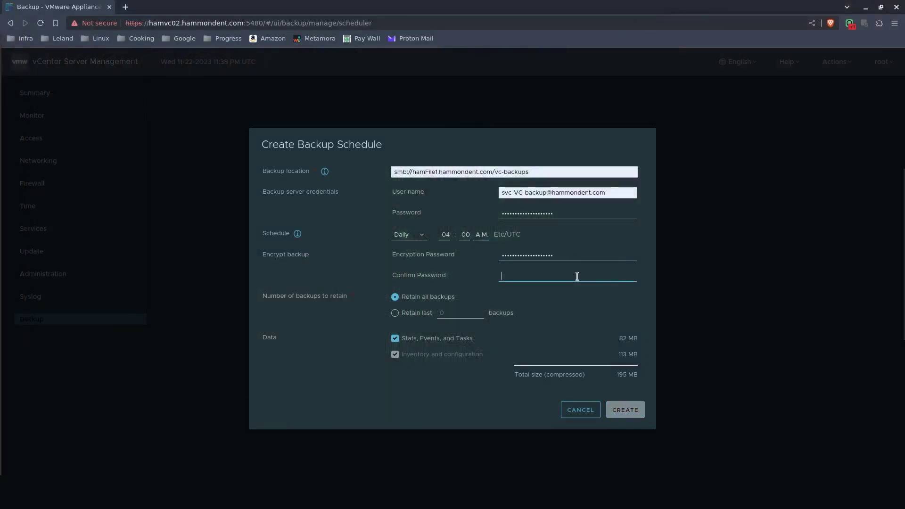
pyautogui.click(446, 314)
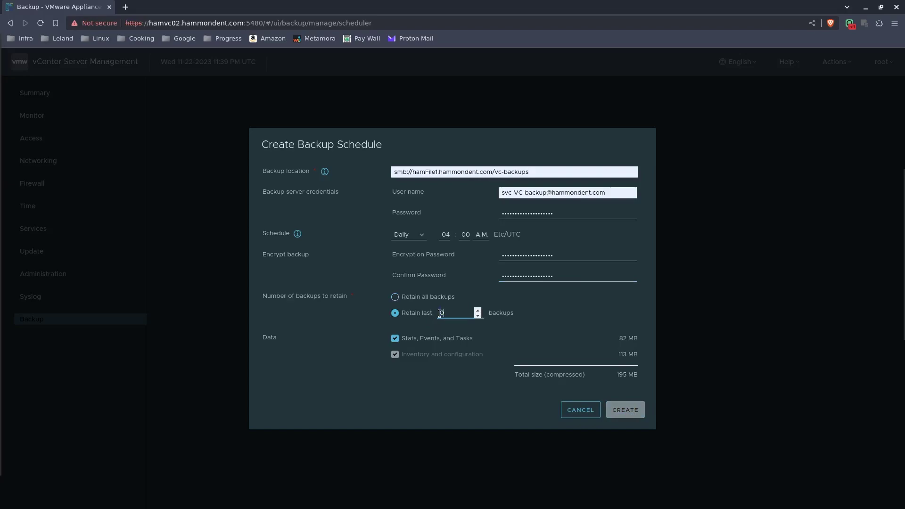
pyautogui.doubleClick(440, 313)
pyautogui.write('7')
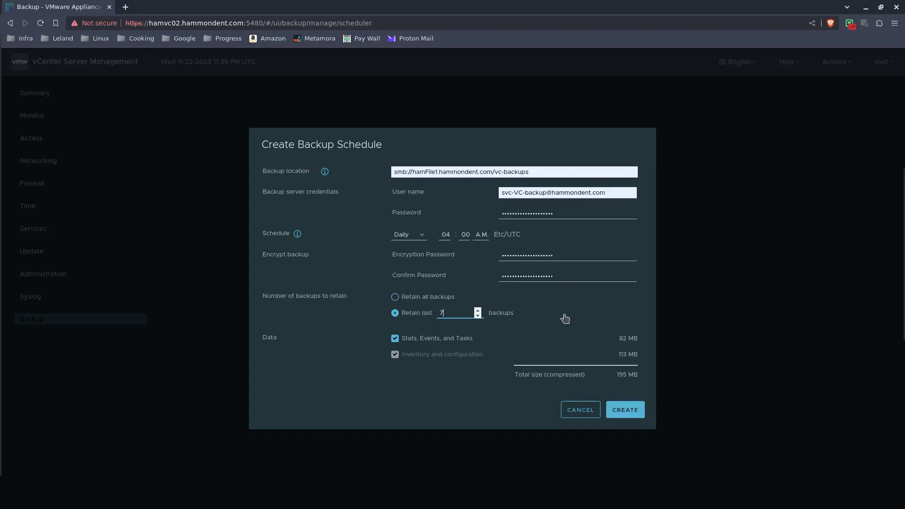
pyautogui.click(416, 350)
pyautogui.click(630, 411)
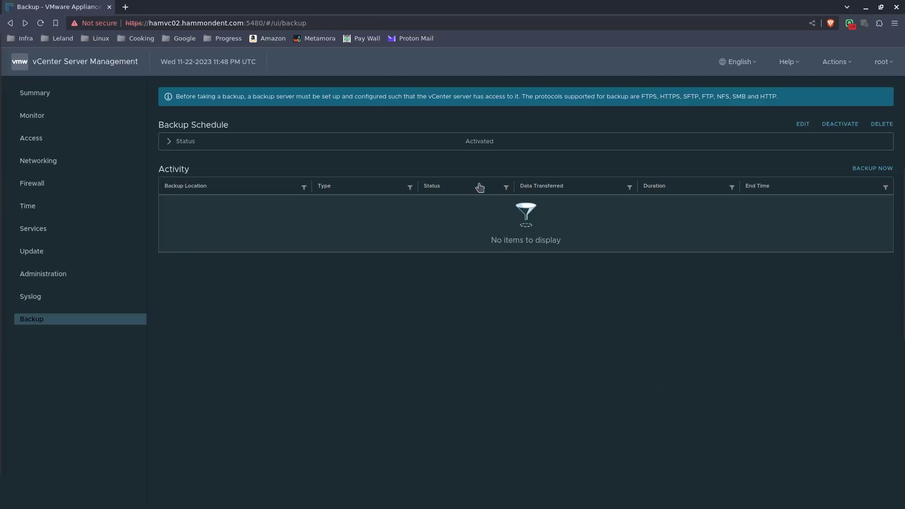
# Step: Start a Backup Now using the schedule's backup location and user name
pyautogui.click(171, 147)
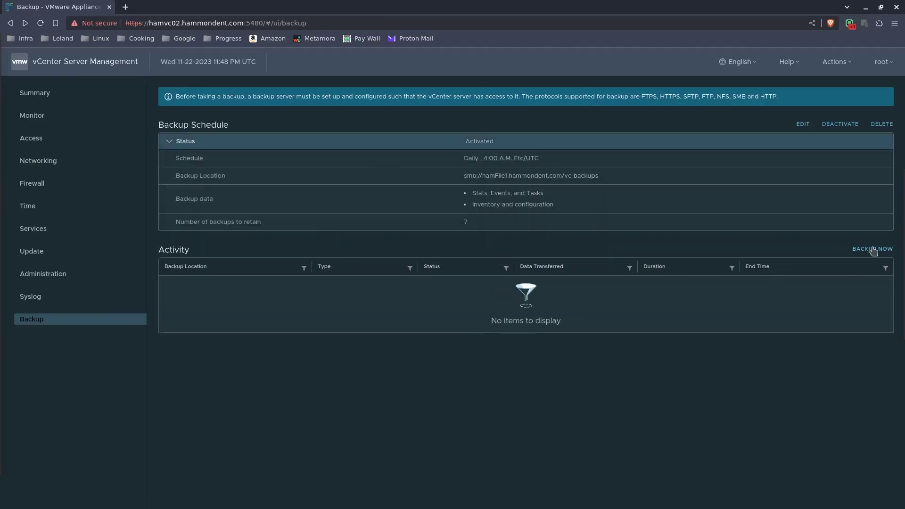
pyautogui.click(872, 250)
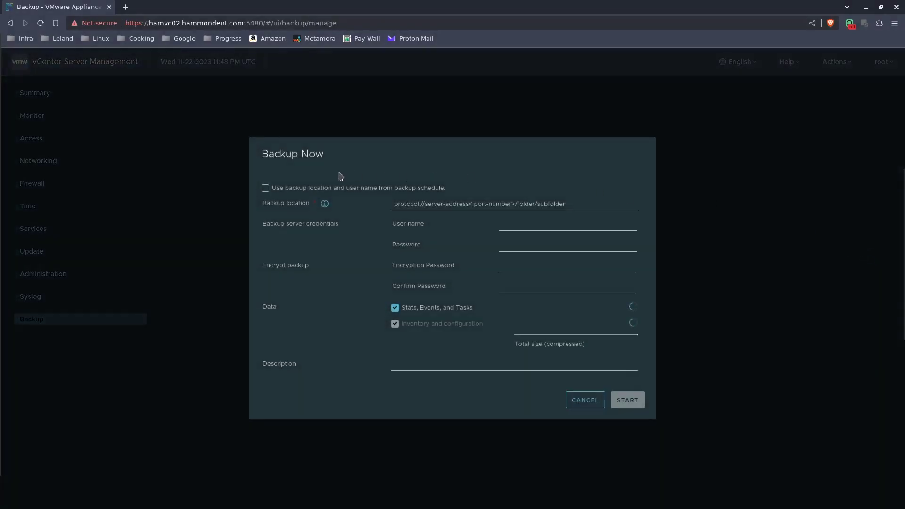
pyautogui.click(367, 190)
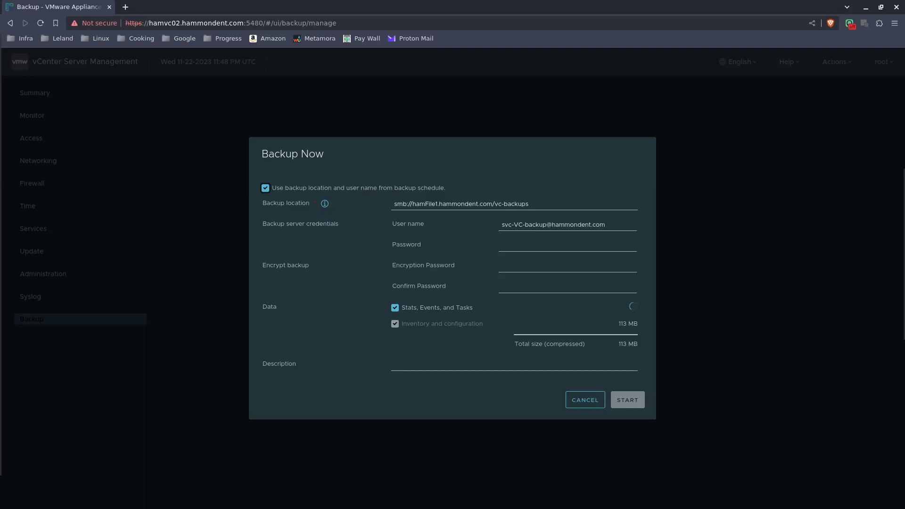
# Step: Enter the backup server password and the encryption password with its confirmation
pyautogui.click(576, 247)
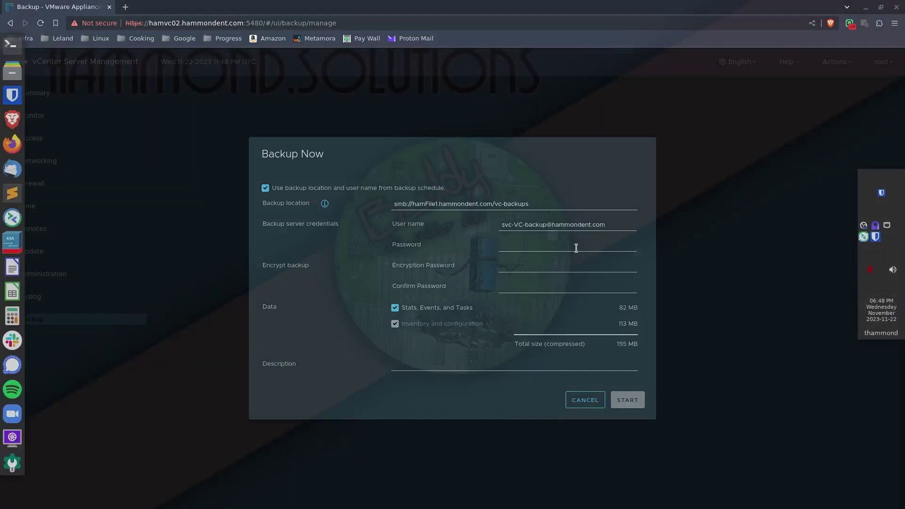
pyautogui.hotkey('ctrl', 'v')
pyautogui.click(587, 265)
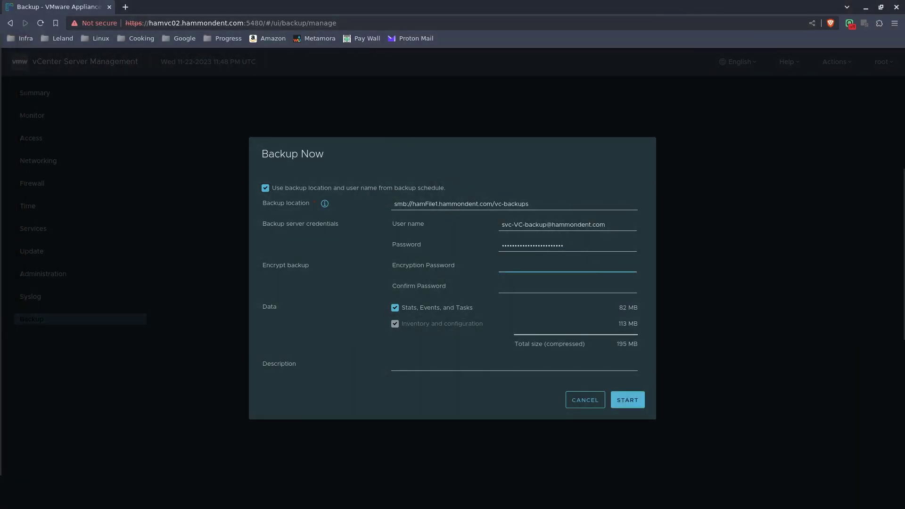
pyautogui.press('super')
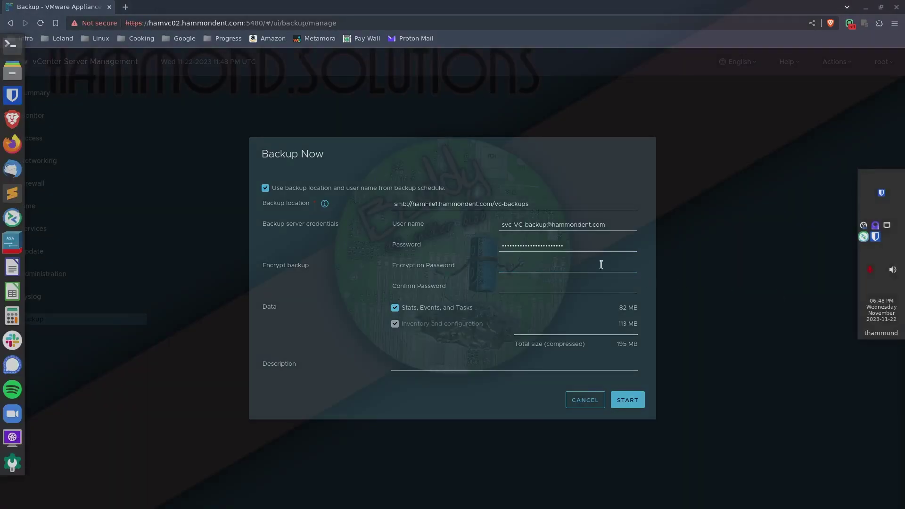
pyautogui.press('super')
pyautogui.hotkey('ctrl', 'v')
pyautogui.click(586, 289)
pyautogui.hotkey('ctrl', 'v')
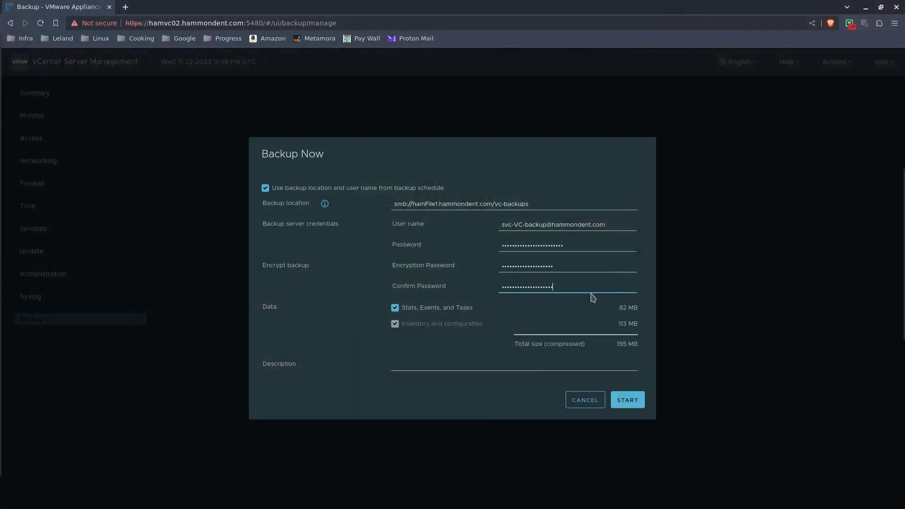
# Step: Describe the backup as 2023-11-22_-_tbh-test and start it, expanding its progress details
pyautogui.click(605, 365)
pyautogui.write('tbh')
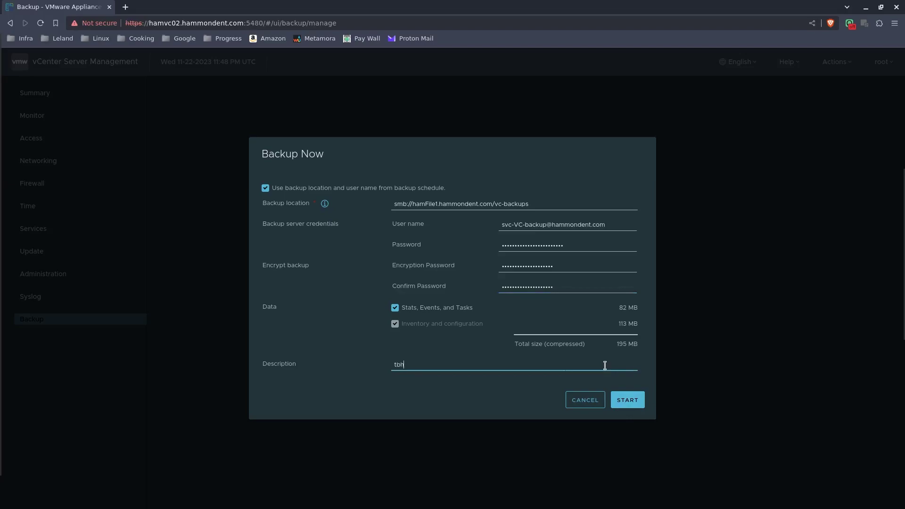
pyautogui.write('-test2023-11-22_-_')
pyautogui.click(626, 404)
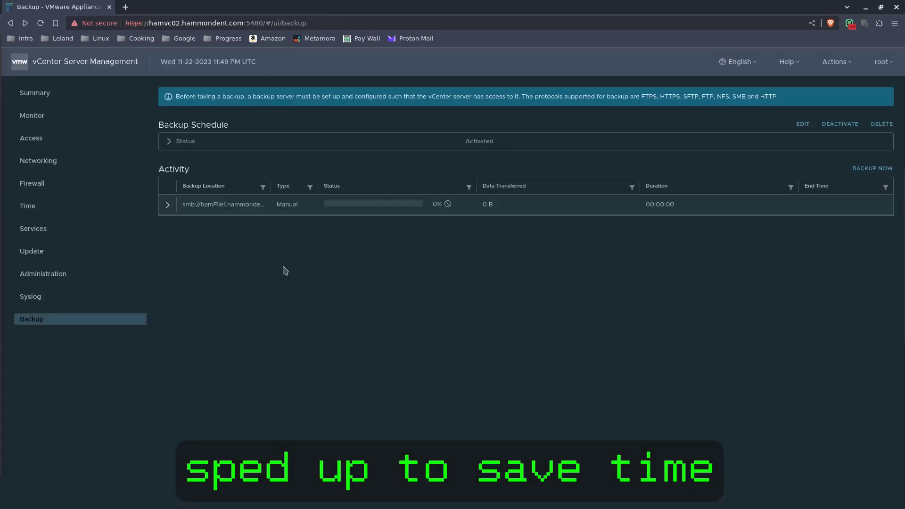
pyautogui.click(167, 204)
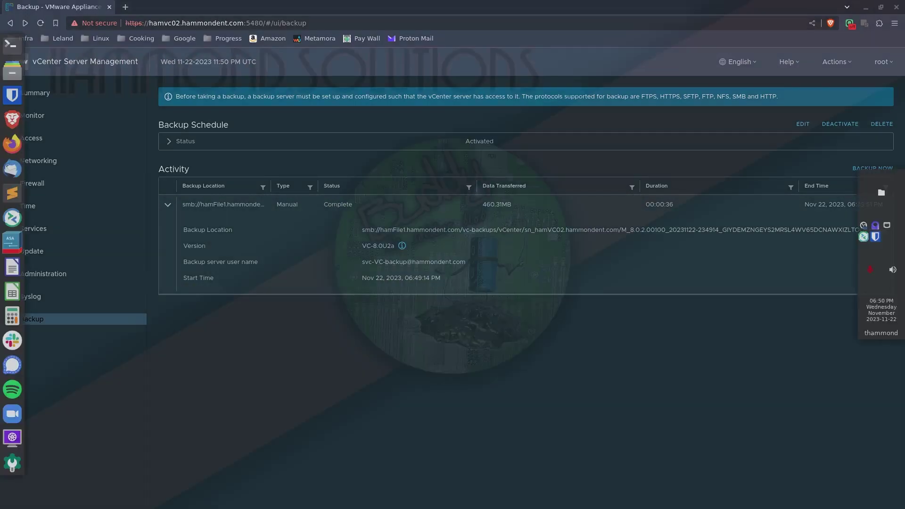
# Step: Once the backup shows Complete with 460.31MB transferred, return to the hamFile1 remote session
pyautogui.middleClick(742, 169)
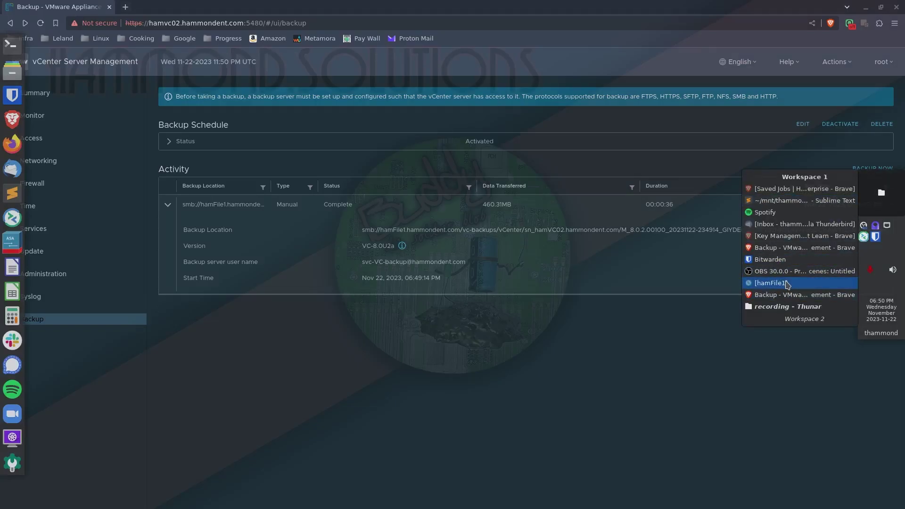
pyautogui.click(750, 286)
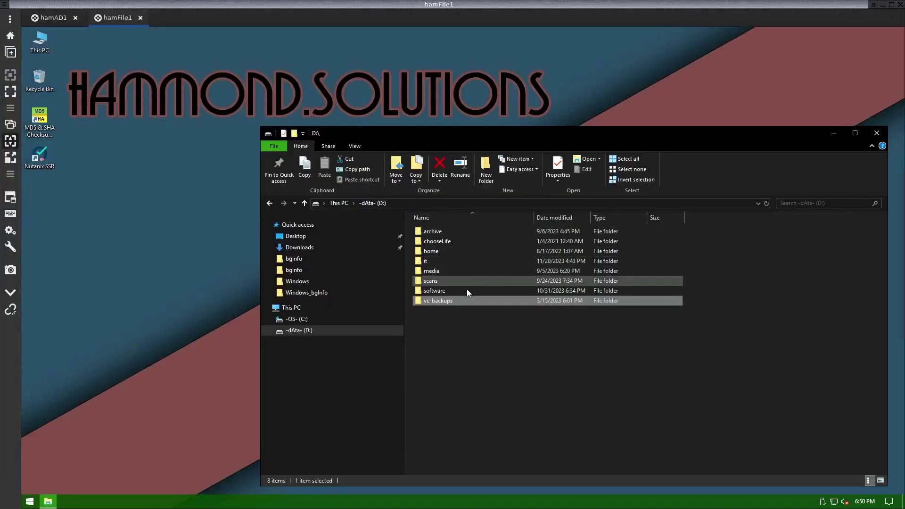
# Step: Browse into vc-backups then vCenter to find the new sn_hamVC02.hammondent.com folder
pyautogui.doubleClick(433, 302)
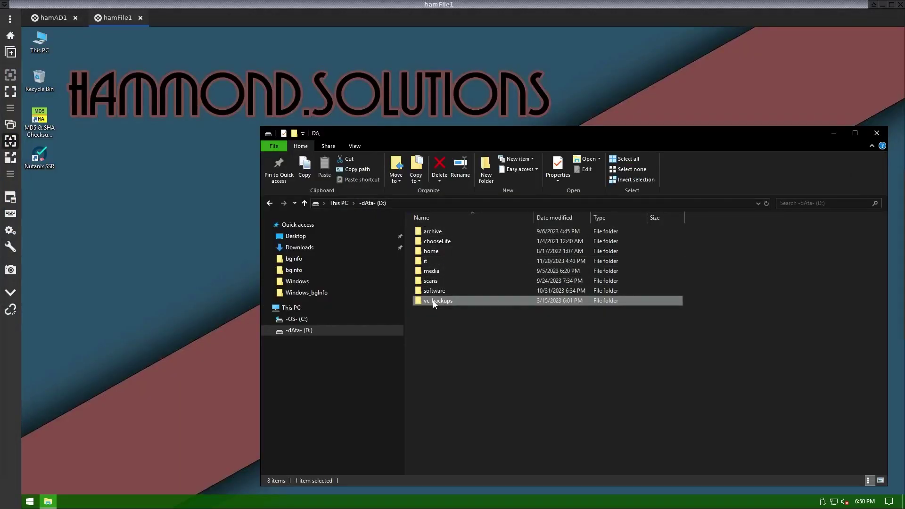
pyautogui.doubleClick(428, 230)
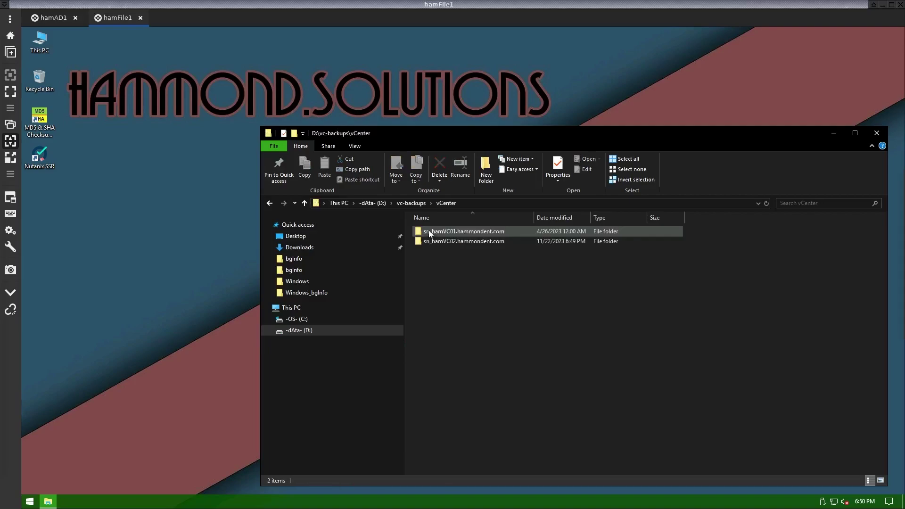